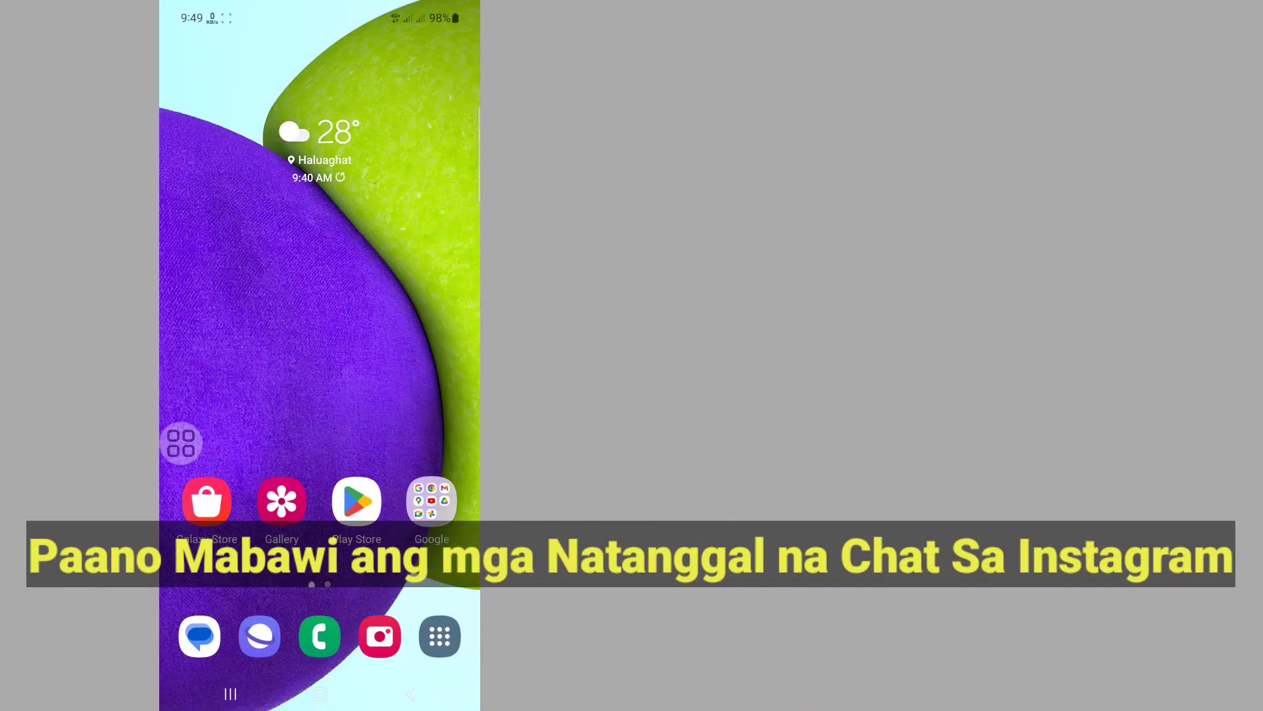
Page through the app drawer to the page with Instagram and launch the app
drag(320, 395, 319, 164)
drag(428, 296, 198, 296)
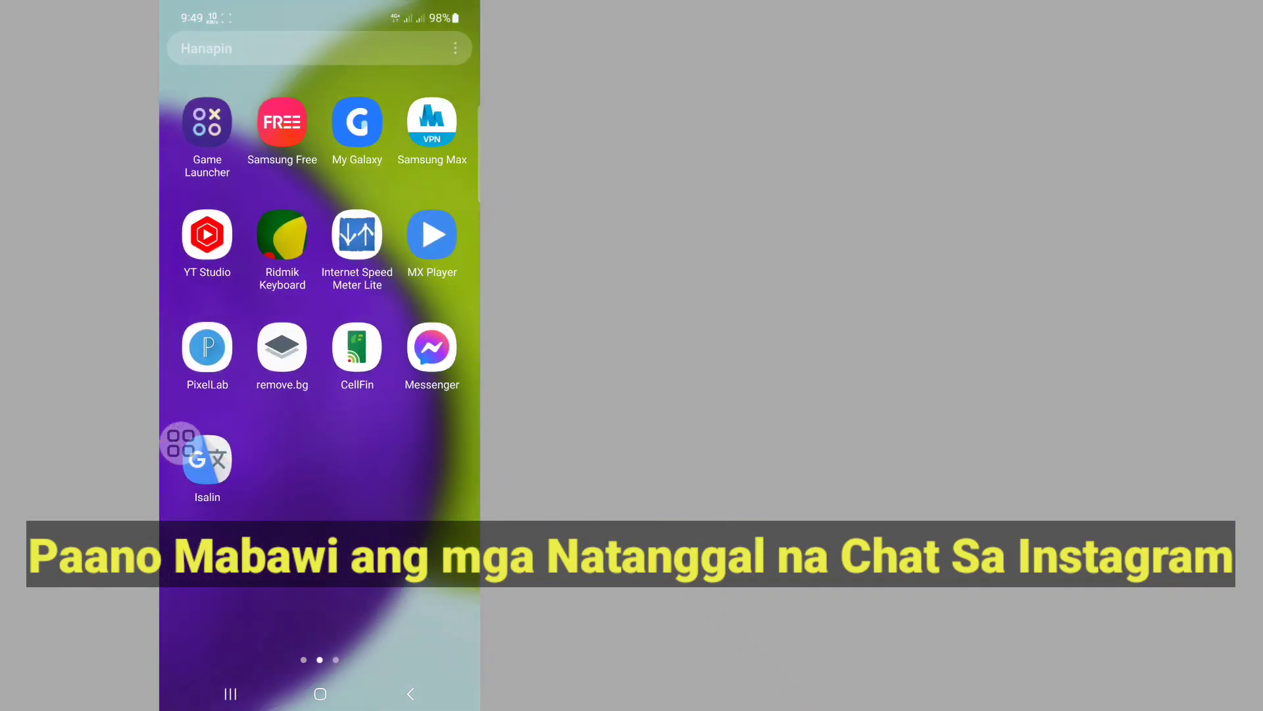
drag(428, 395, 197, 394)
drag(447, 590, 390, 590)
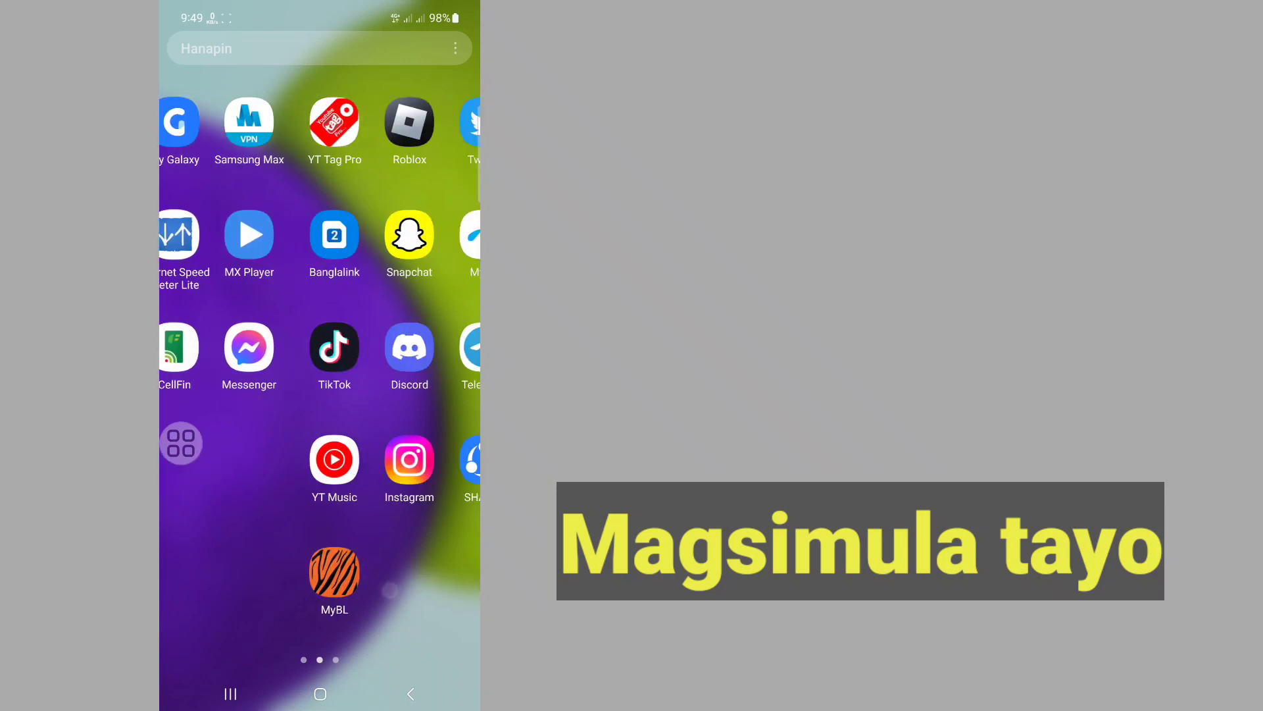
mouse_move(181, 443)
mouse_down()
mouse_move(248, 438)
mouse_move(354, 511)
mouse_up()
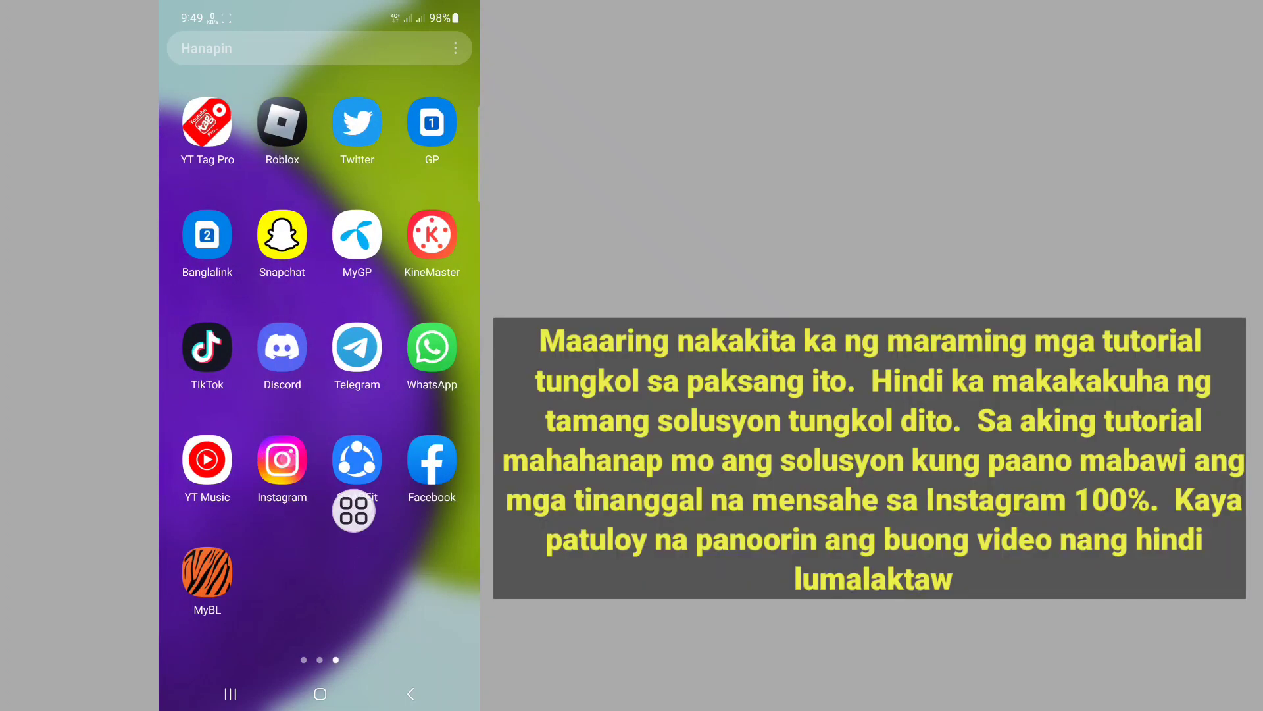
click(283, 459)
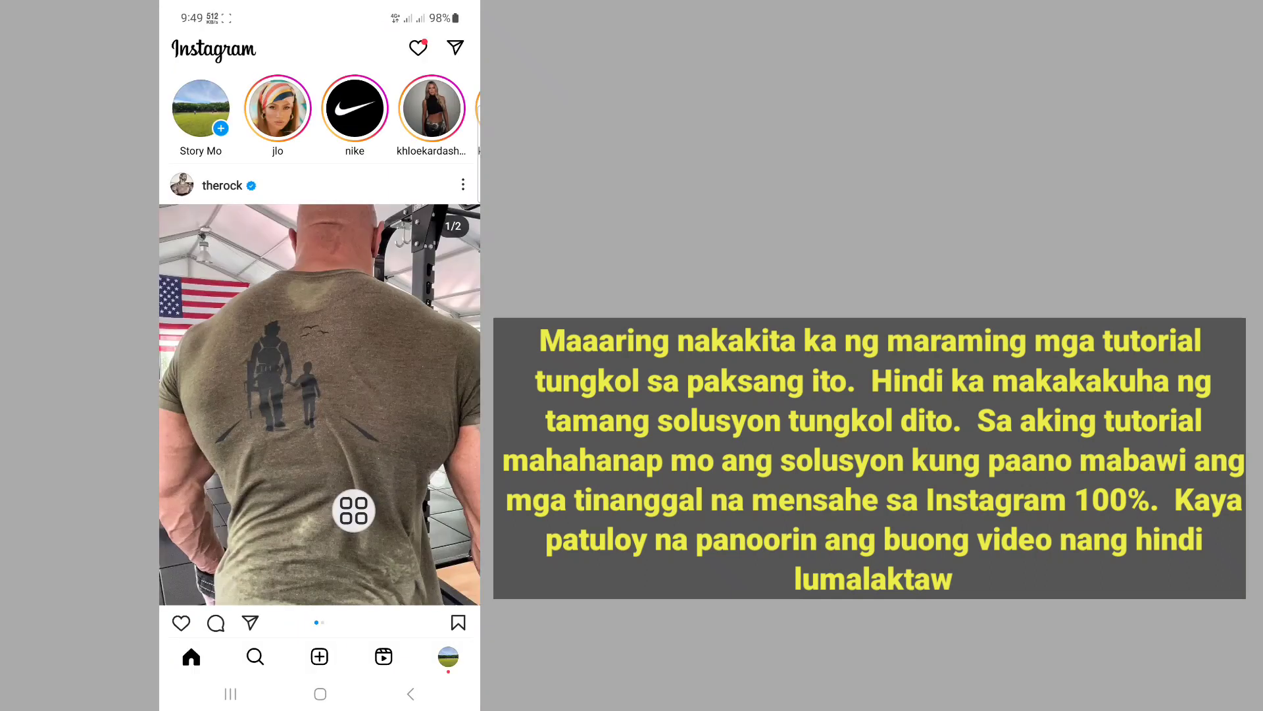
Go to your own Instagram profile and open its menu toward Iyong aktibidad
scroll(320, 394, down, 7)
mouse_move(354, 510)
mouse_down()
mouse_move(454, 654)
mouse_move(443, 683)
mouse_move(459, 556)
mouse_move(433, 136)
mouse_move(458, 66)
mouse_move(360, 188)
mouse_move(341, 170)
mouse_move(235, 389)
mouse_move(248, 430)
mouse_up()
click(448, 656)
click(455, 48)
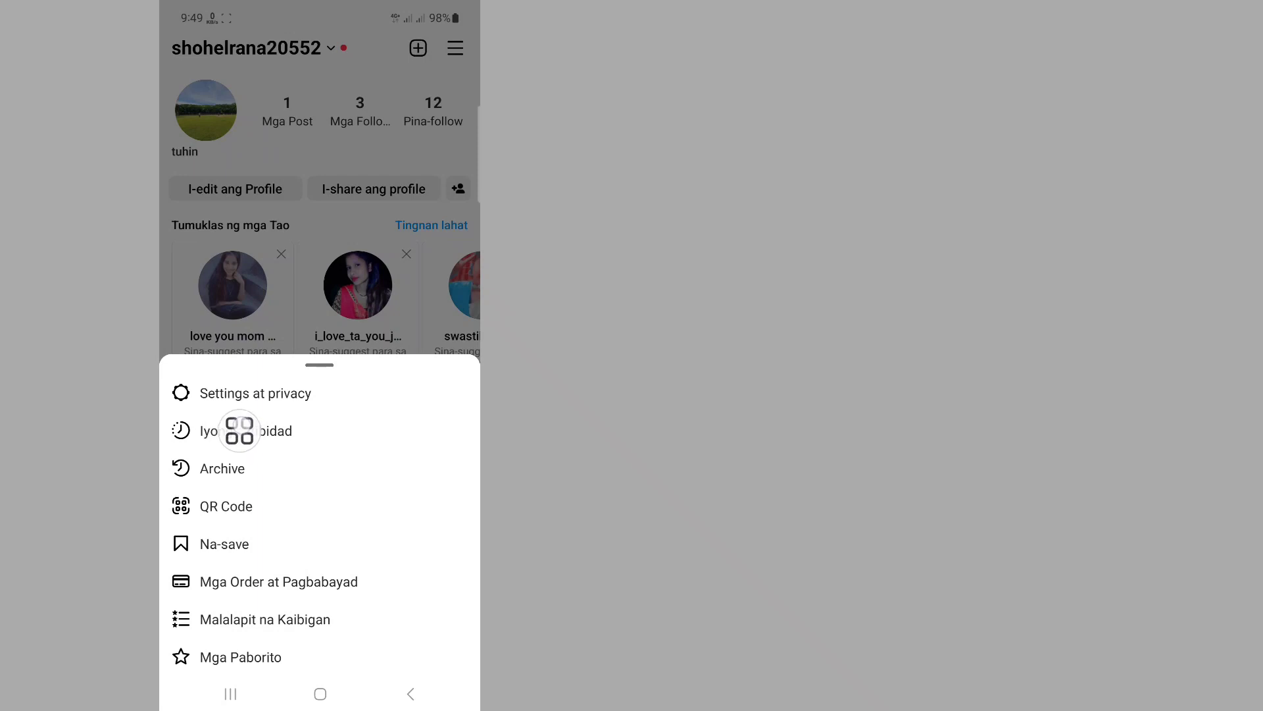
mouse_move(226, 435)
mouse_down()
mouse_move(350, 408)
mouse_move(448, 361)
mouse_up()
From Iyong aktibidad, open I-download ang iyong impormasyon and tap Mag-request ng download
click(267, 430)
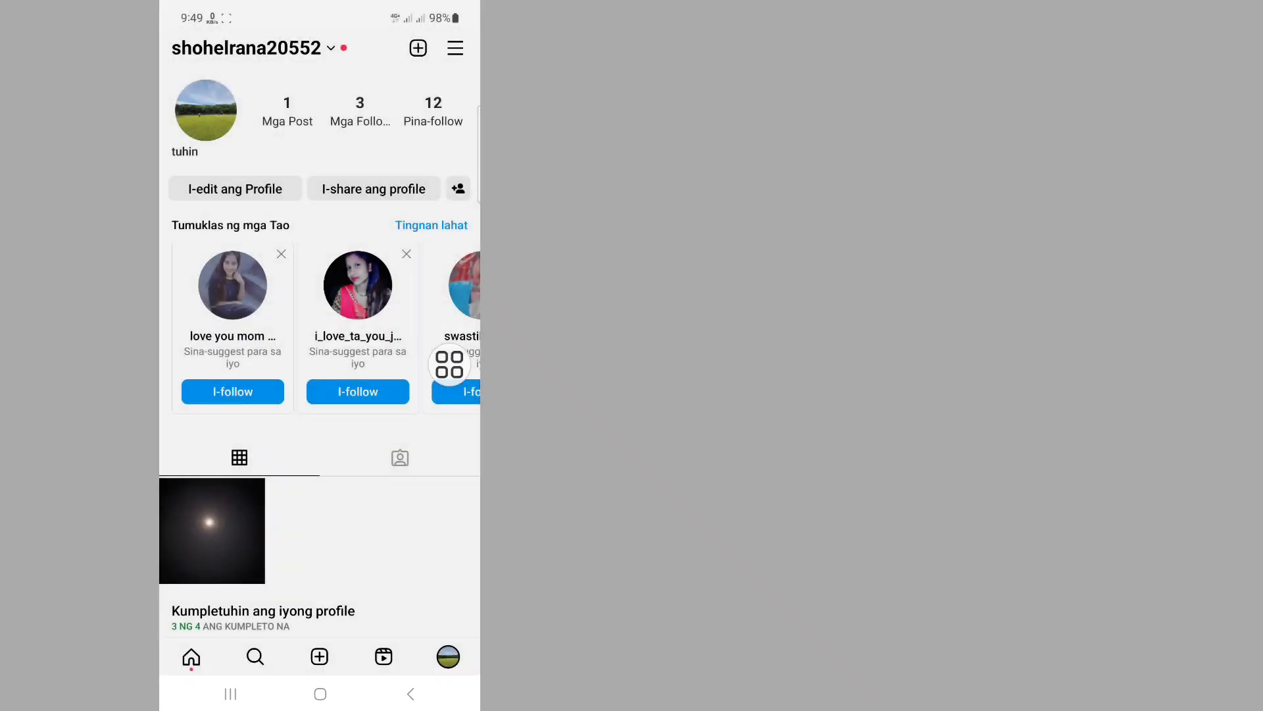
scroll(415, 519, down, 1)
scroll(429, 445, down, 2)
scroll(423, 454, down, 3)
scroll(428, 454, down, 3)
mouse_move(449, 364)
mouse_down()
mouse_move(342, 500)
mouse_move(295, 632)
mouse_move(271, 634)
mouse_move(375, 570)
mouse_move(339, 304)
mouse_move(315, 296)
mouse_move(309, 394)
mouse_up()
click(315, 618)
click(350, 302)
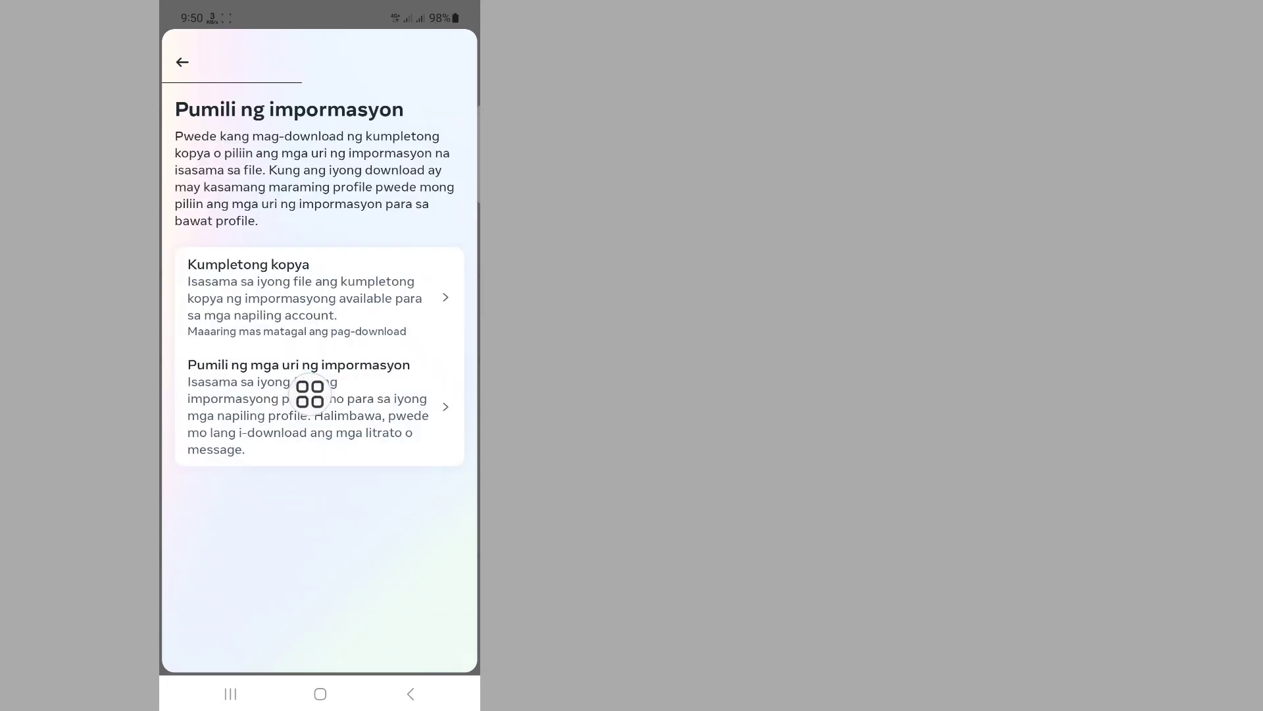
Choose specific information types, tick only Mga Message, and scroll down toward Susunod
mouse_move(310, 394)
mouse_down()
mouse_move(344, 429)
mouse_move(260, 385)
mouse_move(263, 406)
mouse_move(302, 400)
mouse_move(296, 386)
mouse_move(257, 408)
mouse_move(295, 512)
mouse_up()
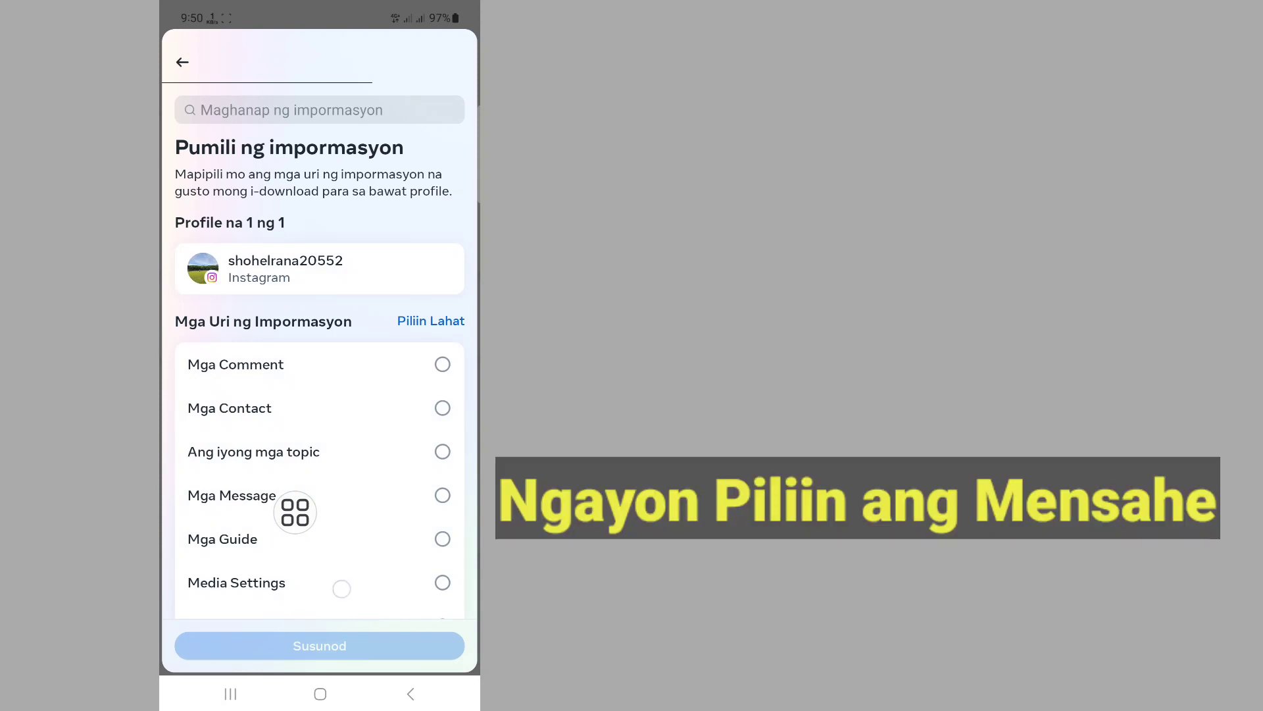
drag(341, 588, 361, 514)
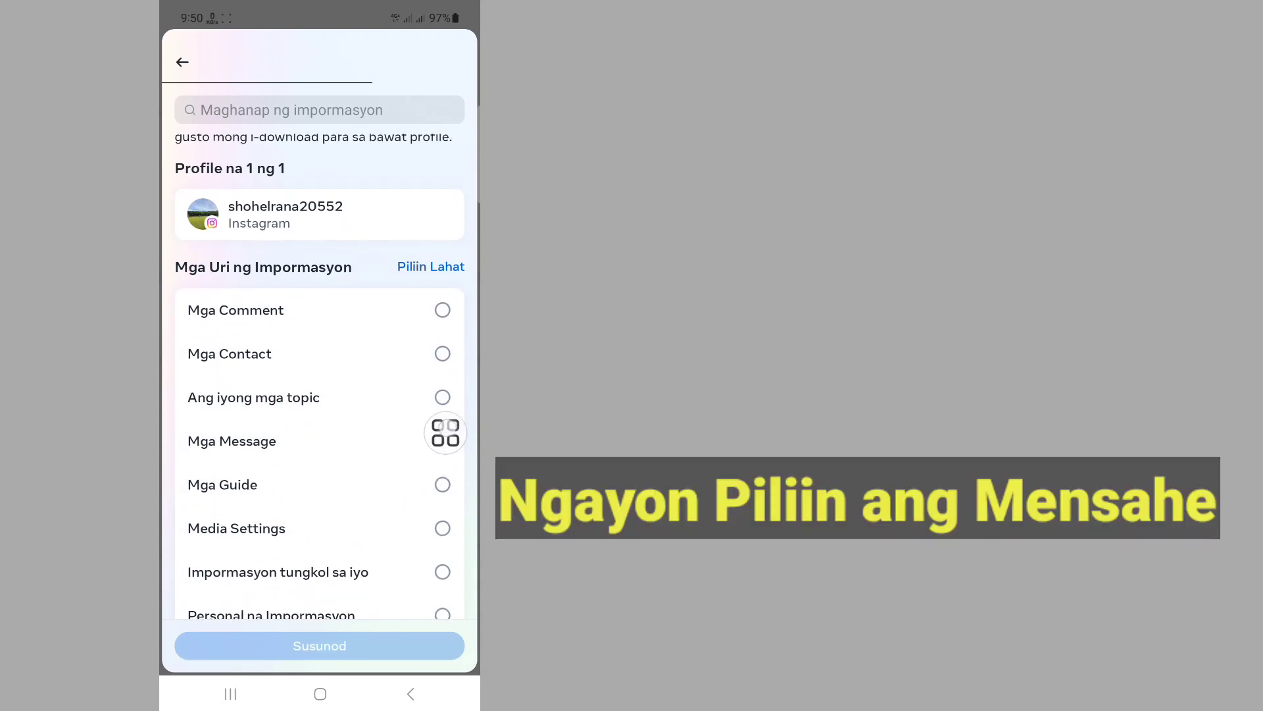
drag(453, 439, 366, 494)
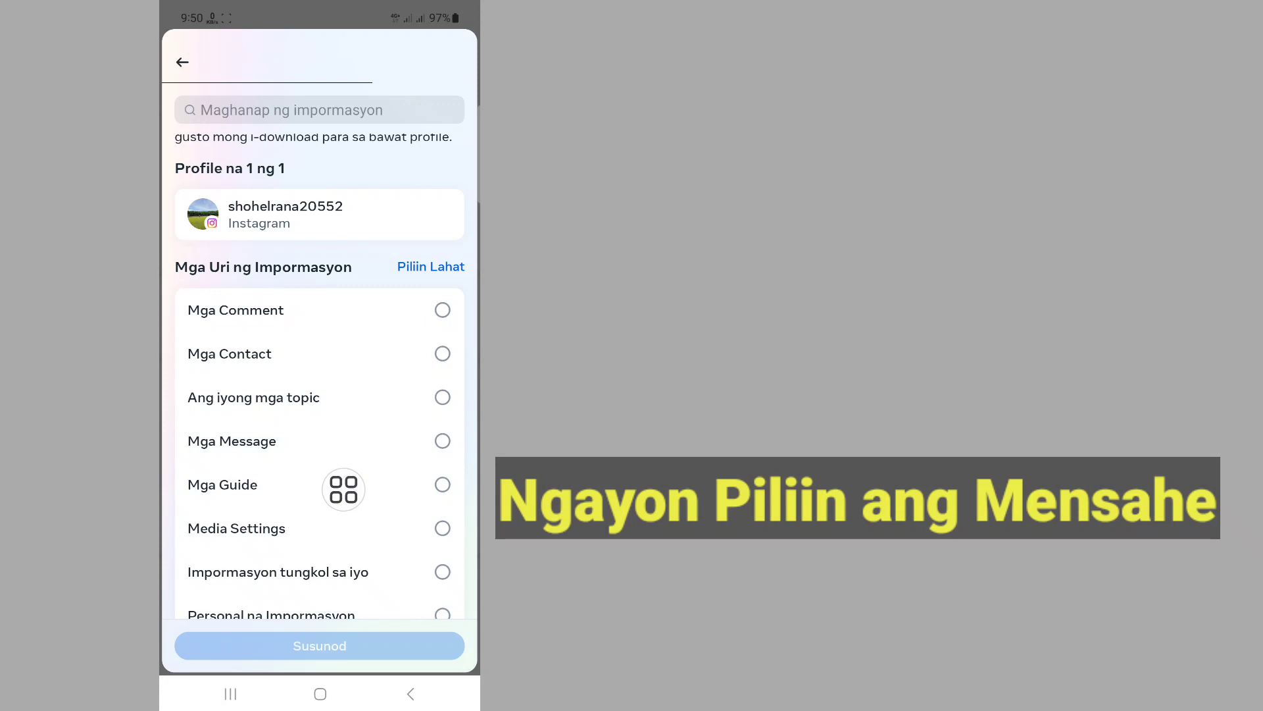
click(442, 440)
scroll(344, 489, down, 3)
scroll(342, 486, down, 2)
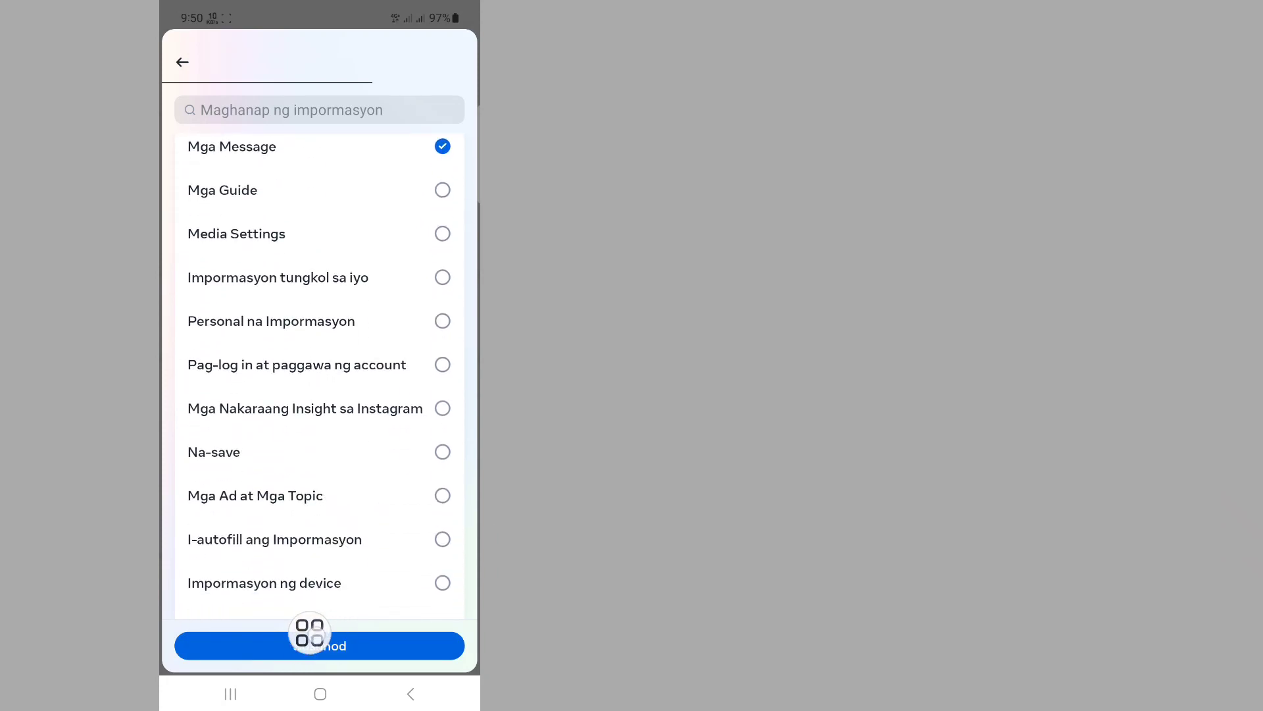
On the file options, confirm the notification e-mail, set format to HTML and media quality to Katamtaman
click(321, 644)
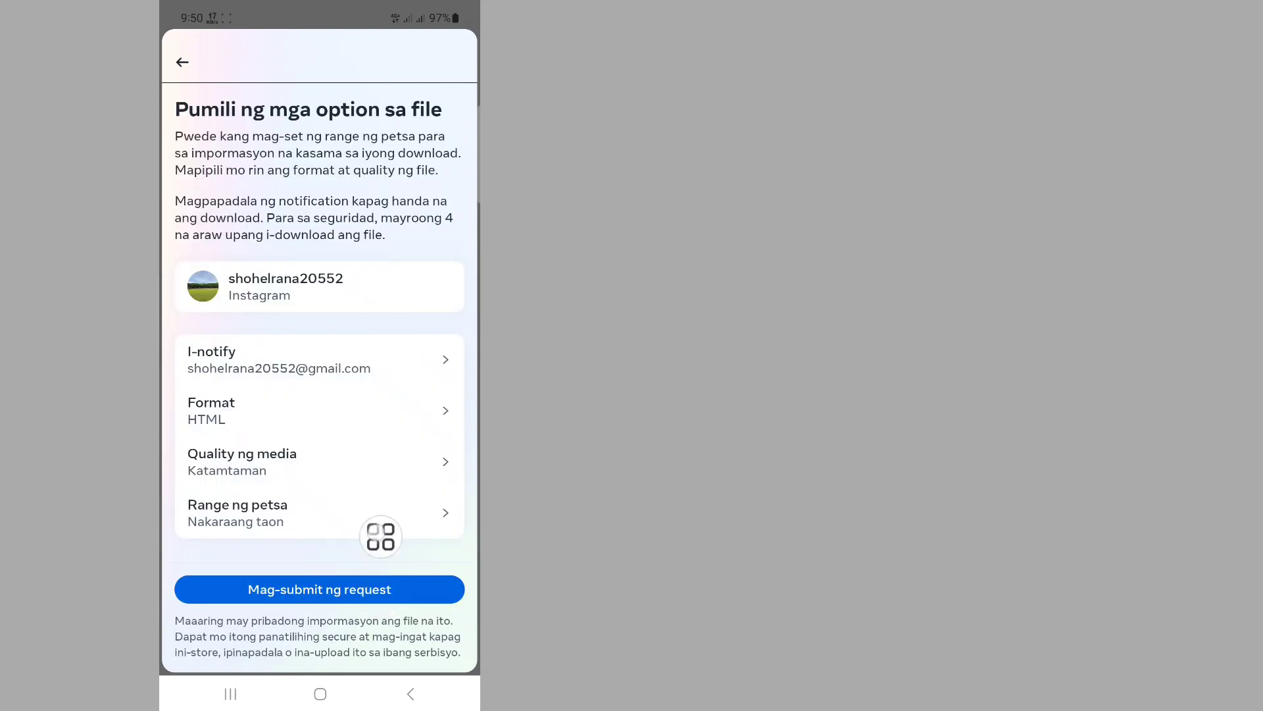
click(324, 363)
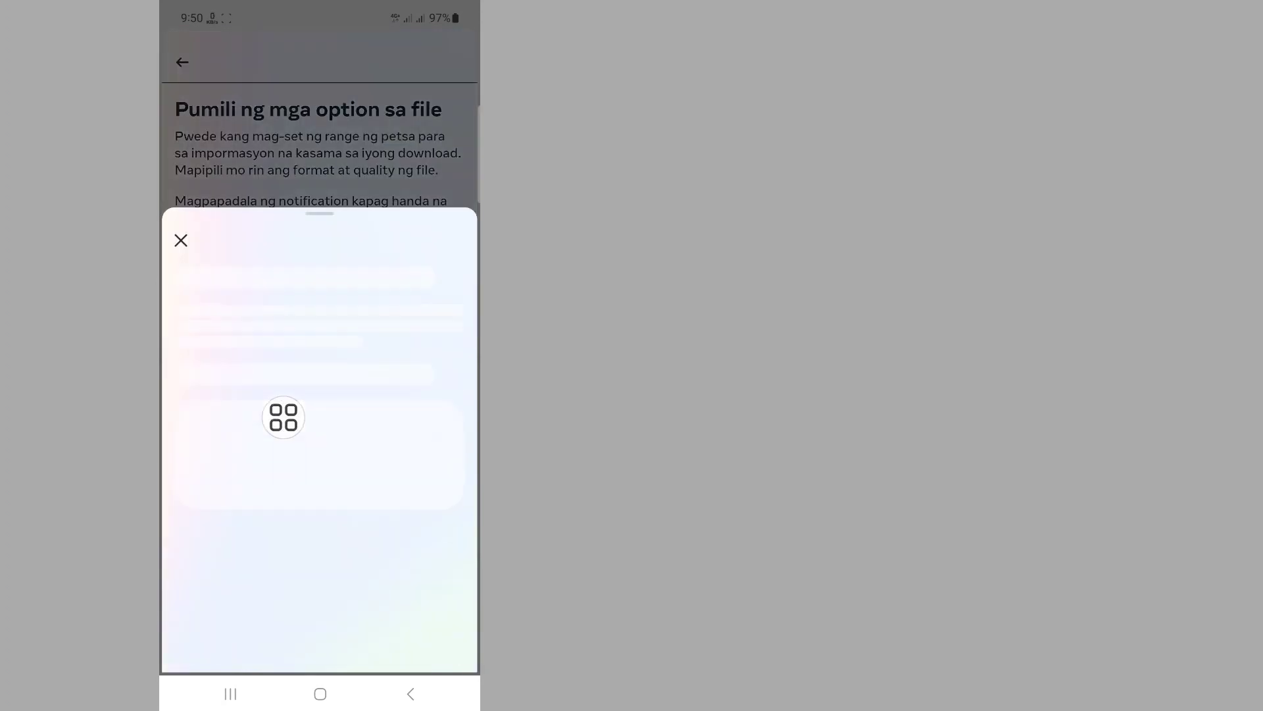
click(319, 348)
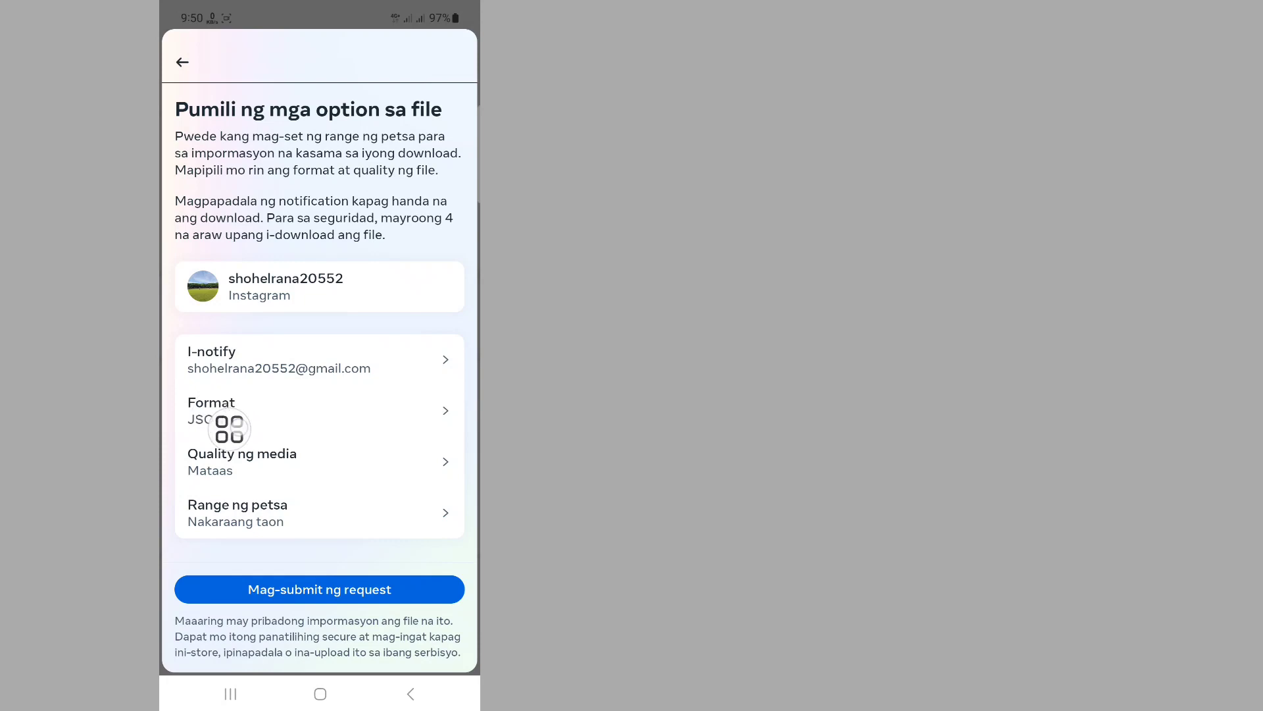
click(226, 414)
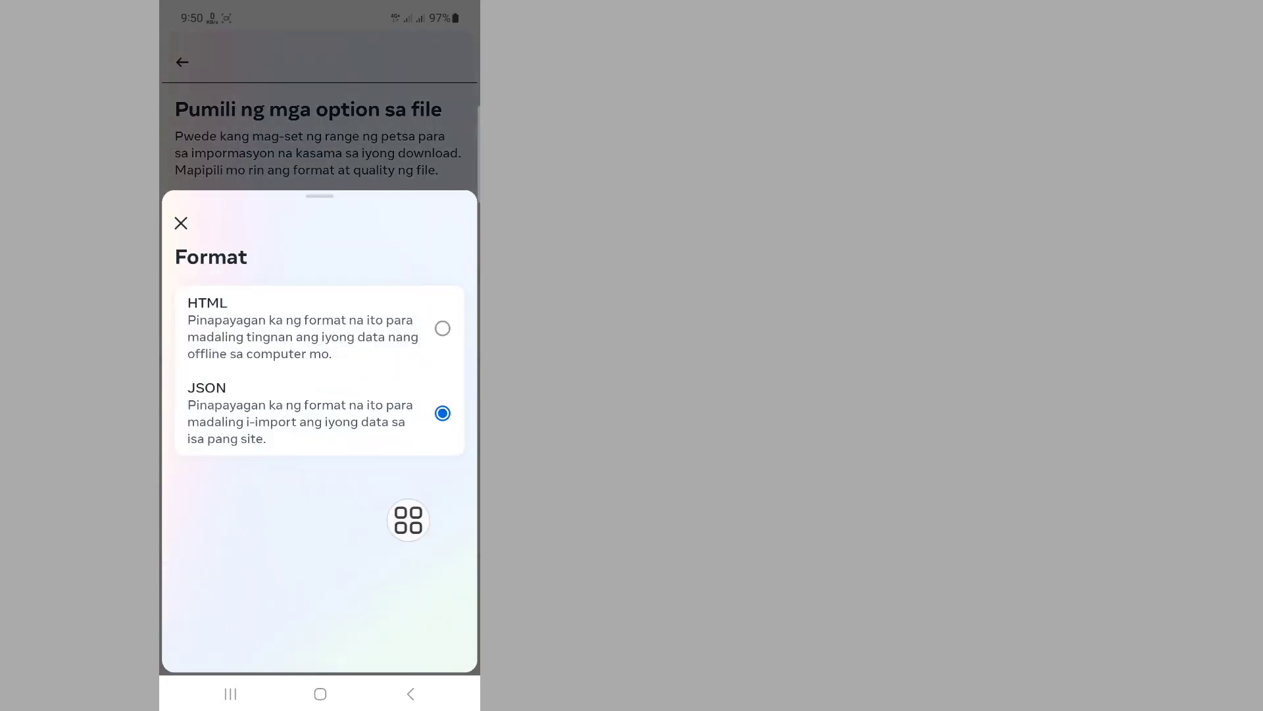
click(180, 222)
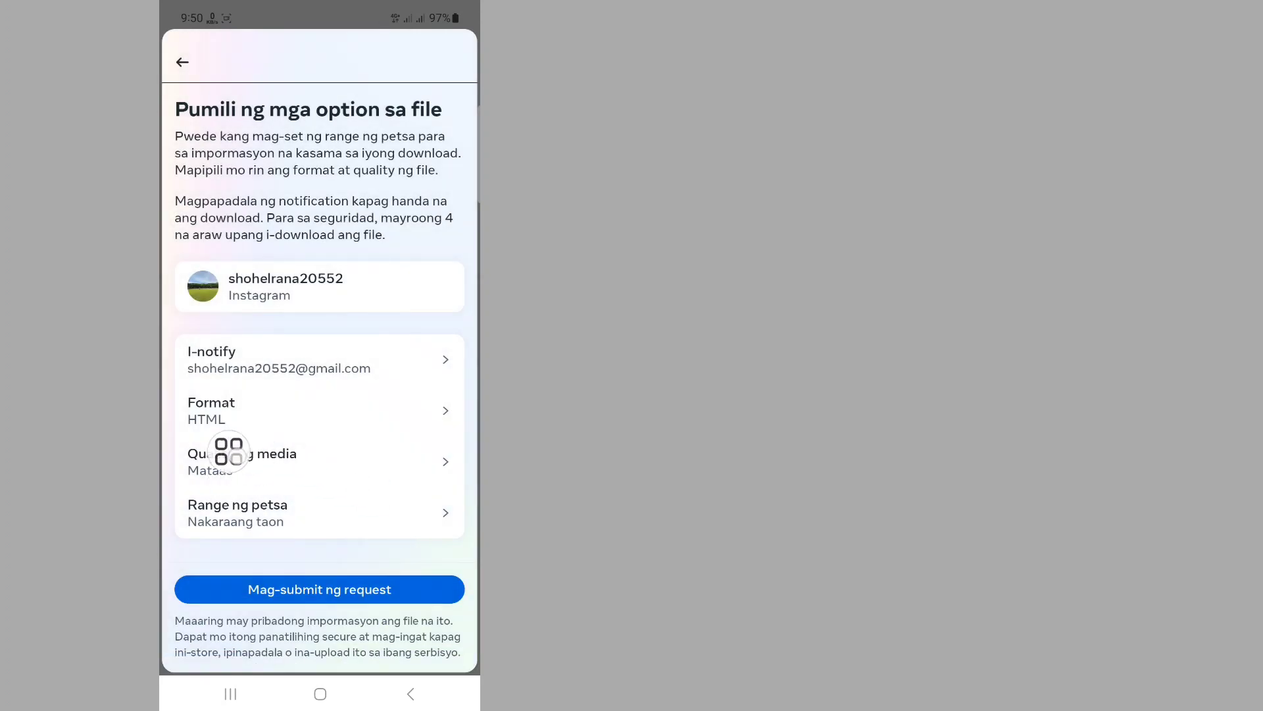
click(245, 452)
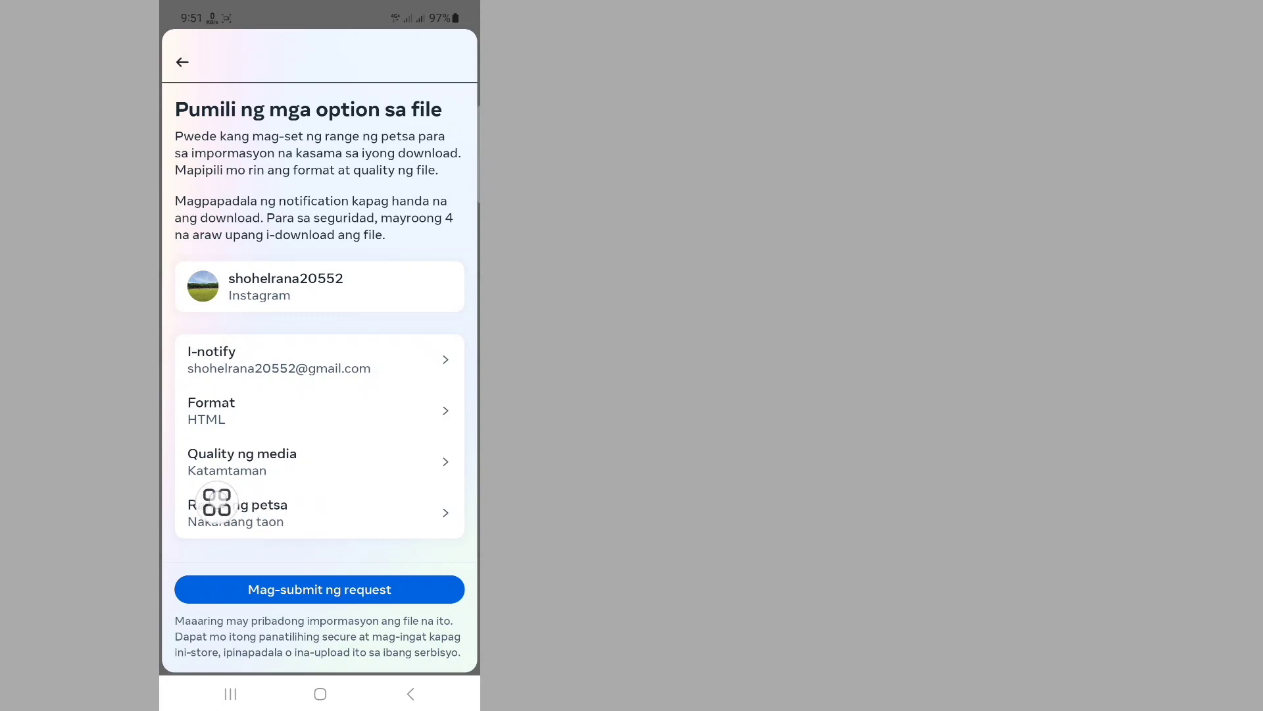
Set the date range to Nakaraang 3 buwan, submit the request, and return home
click(237, 512)
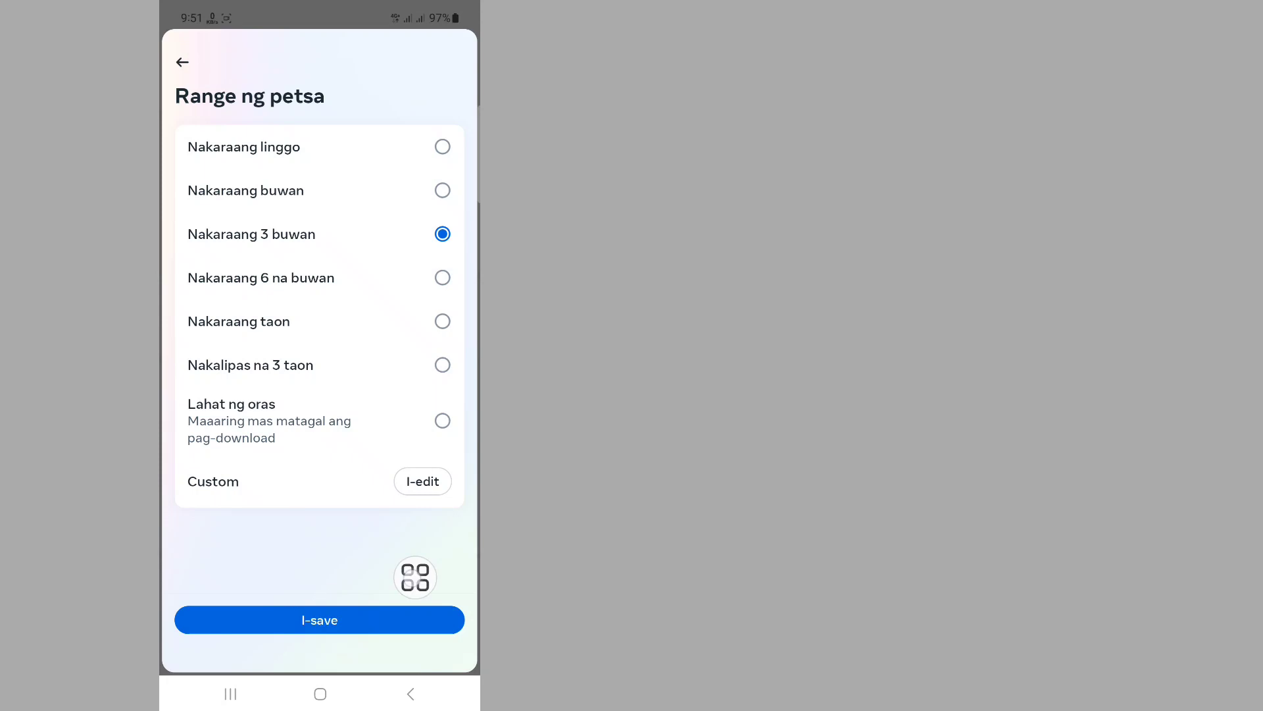
click(319, 619)
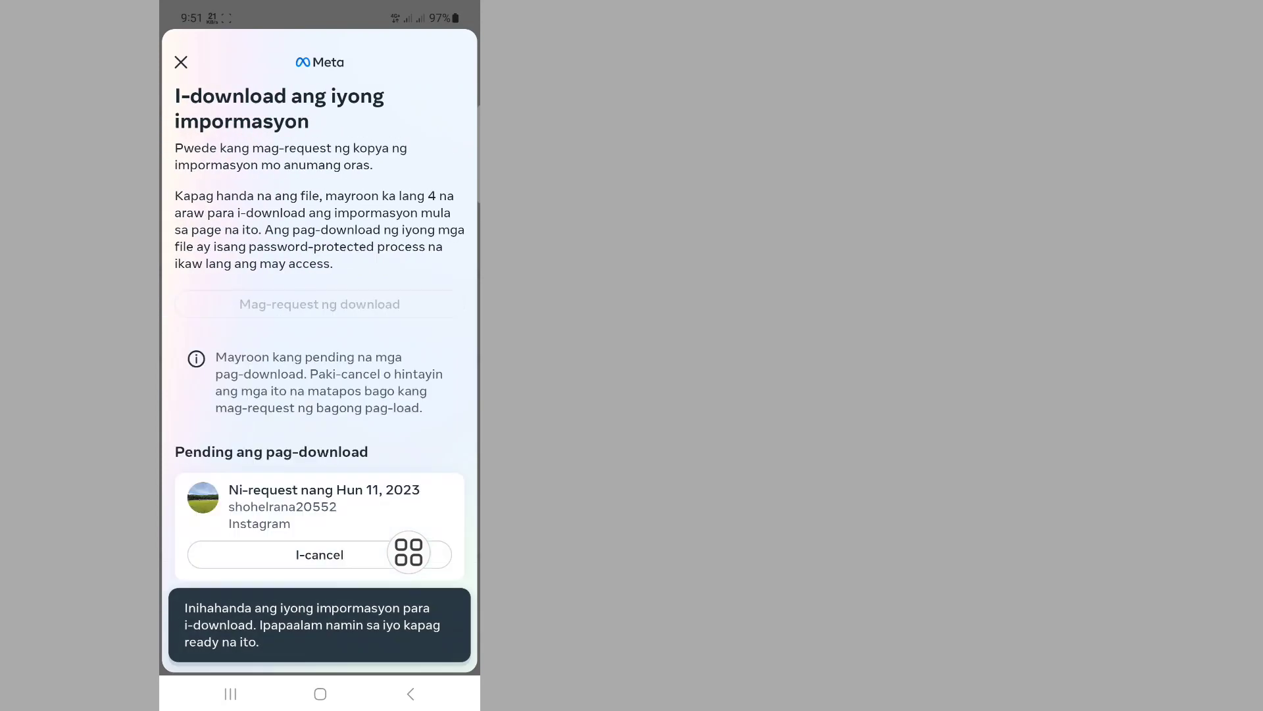
click(320, 693)
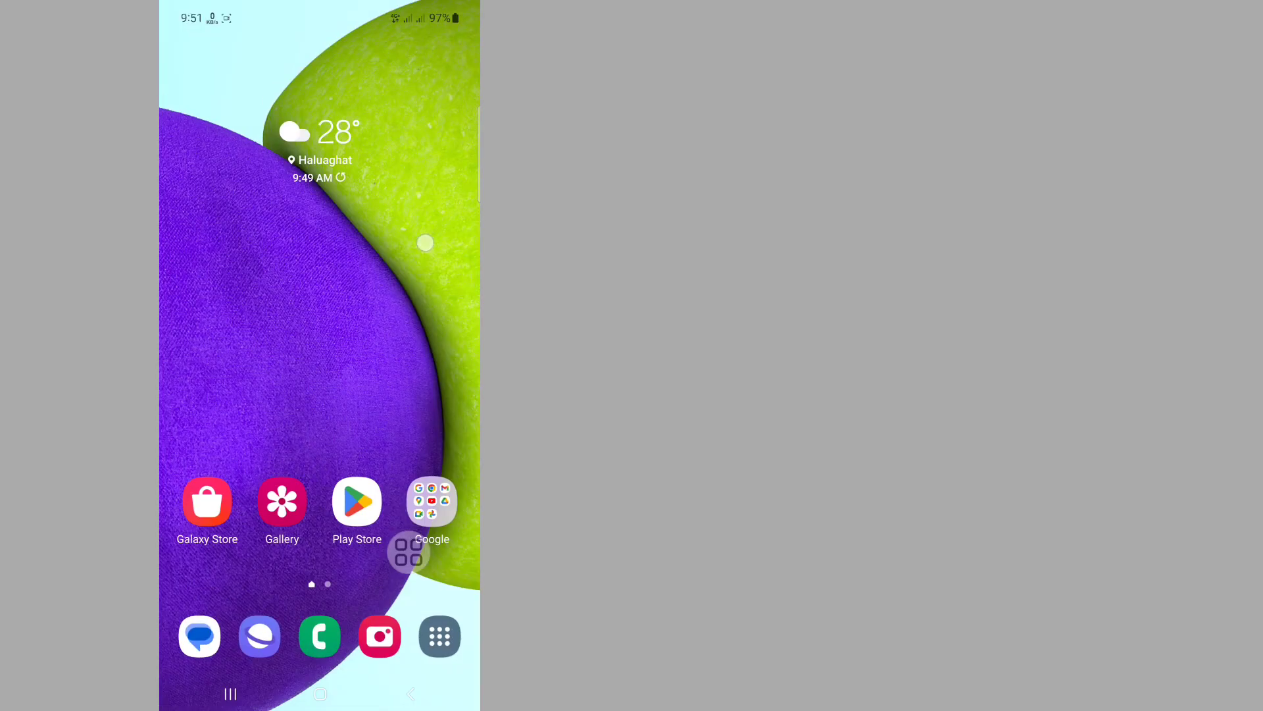
Open Gmail from the Google folder and read Instagram's 'Kasalukuyang ginagawa ang iyong request' e-mail
click(418, 540)
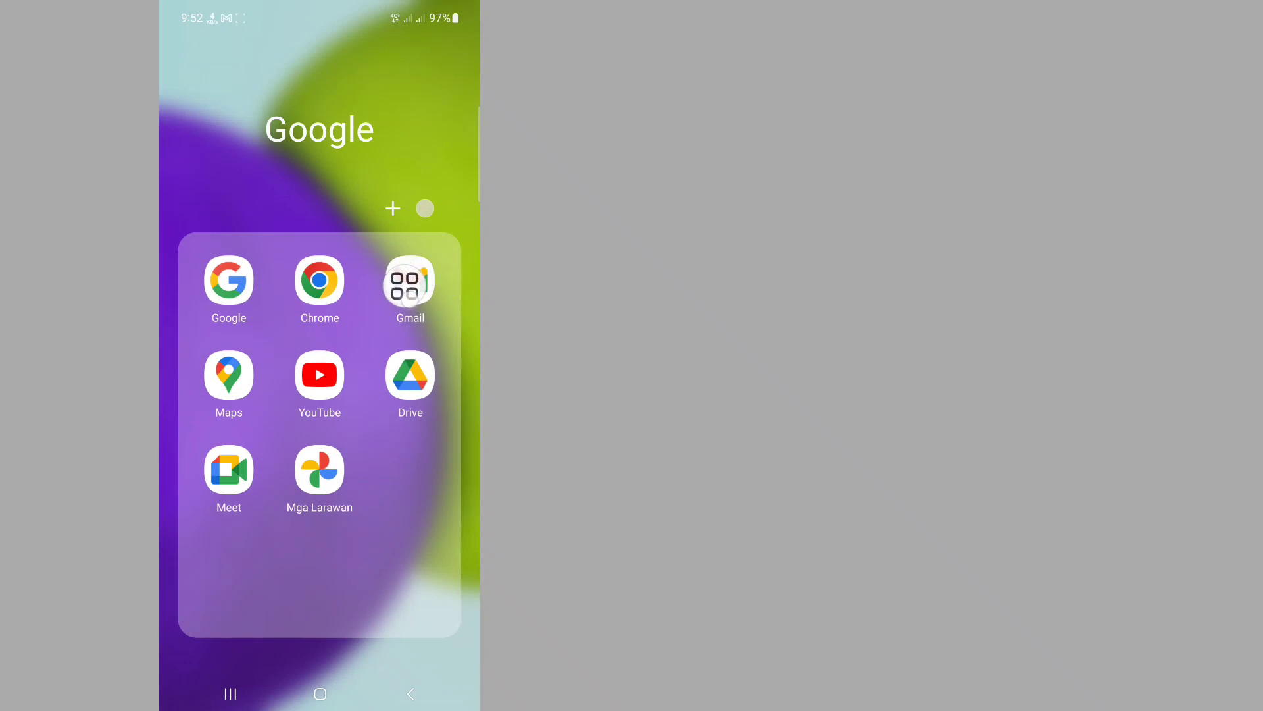
drag(404, 296, 431, 469)
click(410, 280)
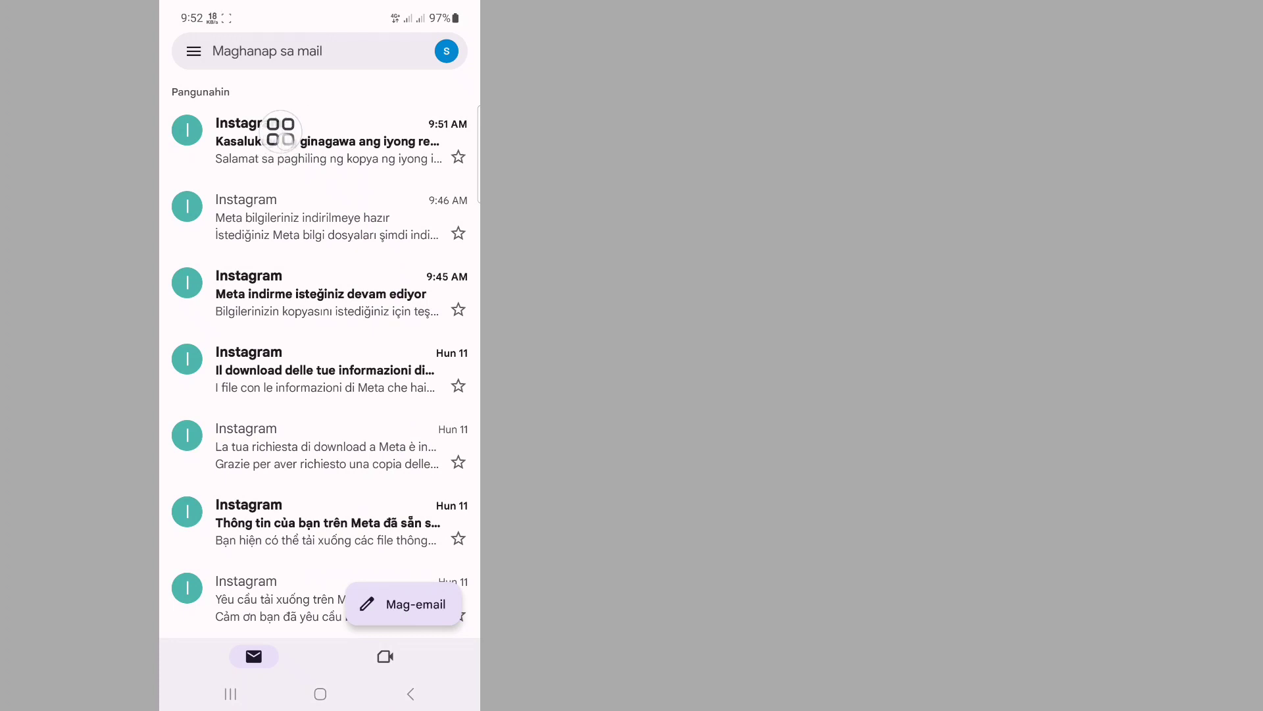
click(323, 141)
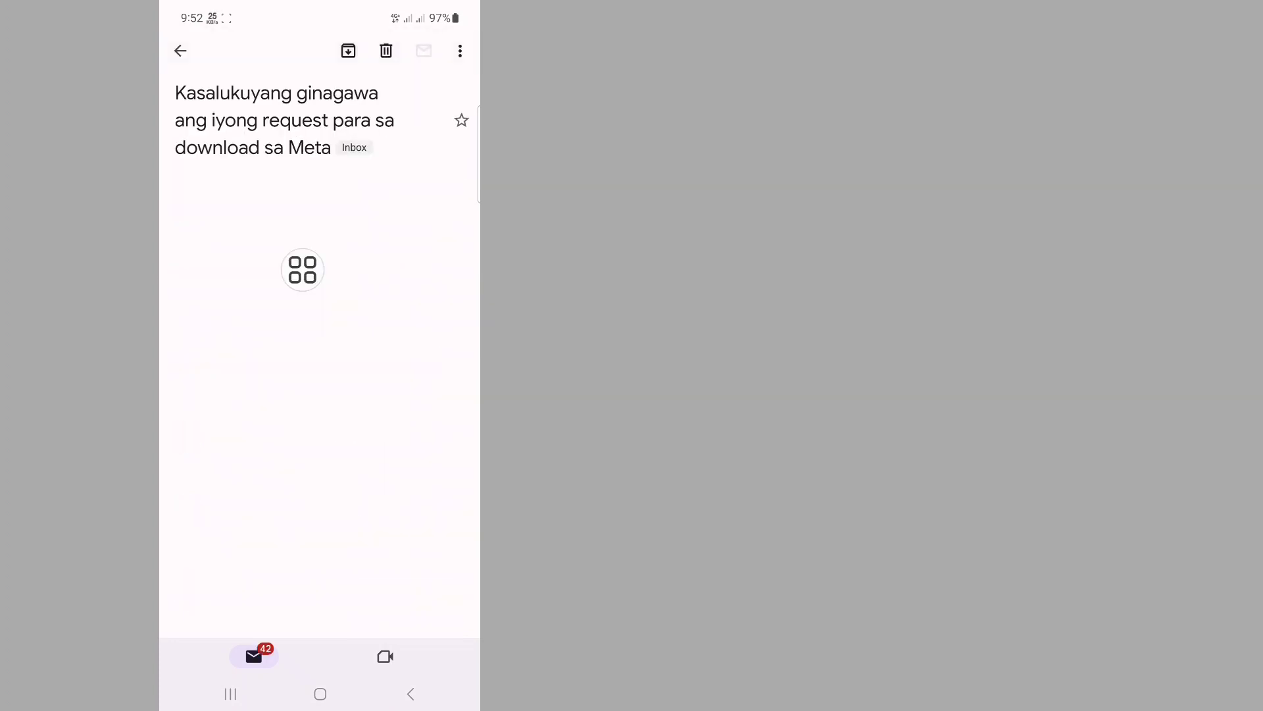
Scroll to the available download in Privacy Center and tap I-download
scroll(303, 270, down, 1)
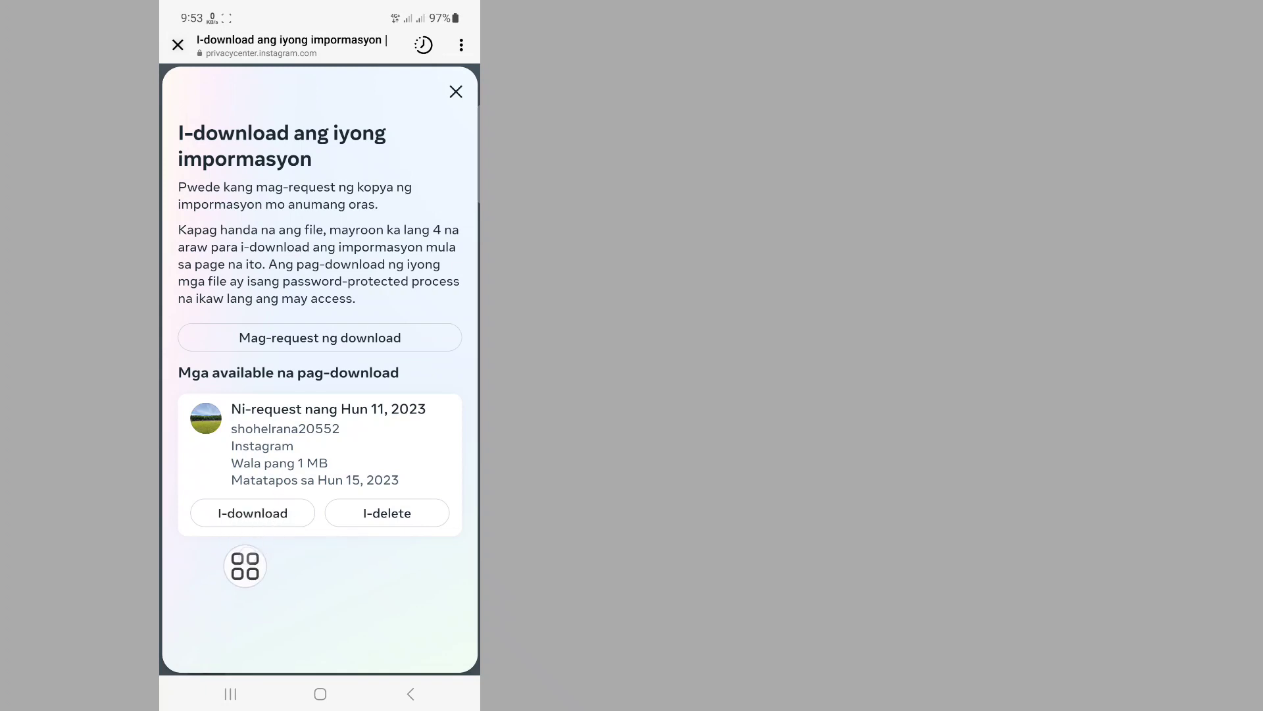
click(253, 513)
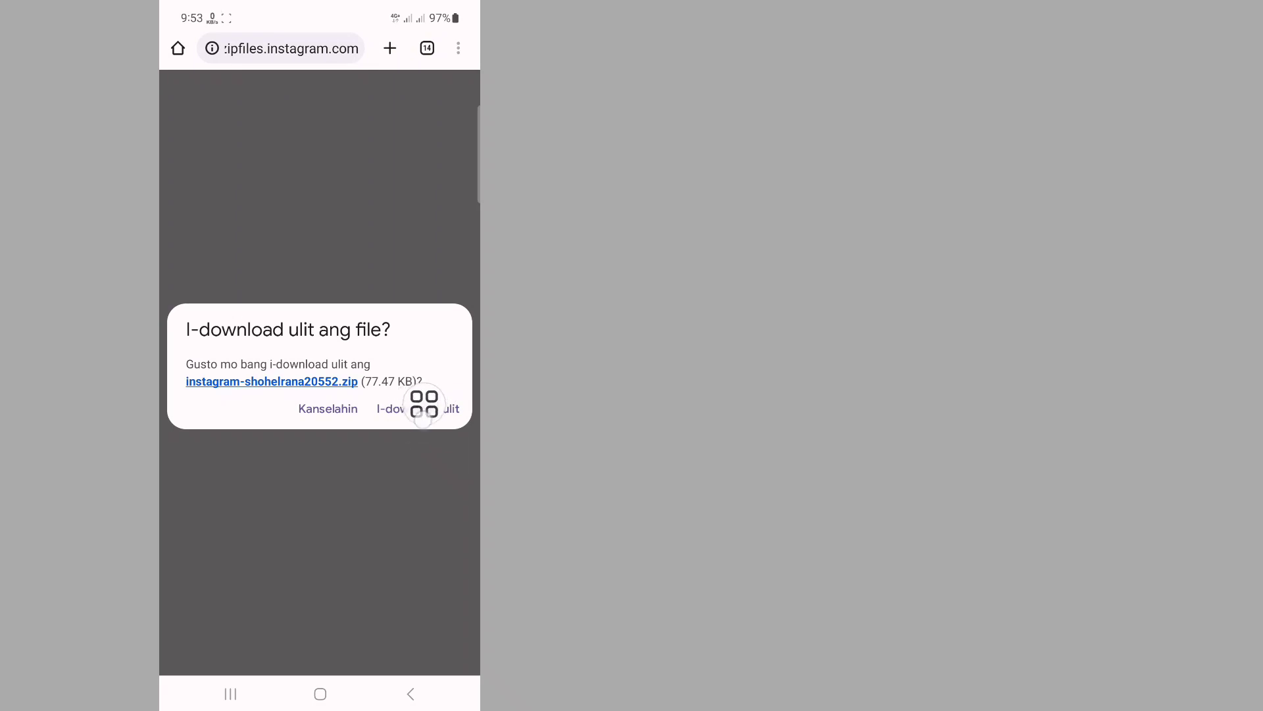
Confirm I-download ulit, then open the new zip from Chrome's Mga Download list
click(418, 409)
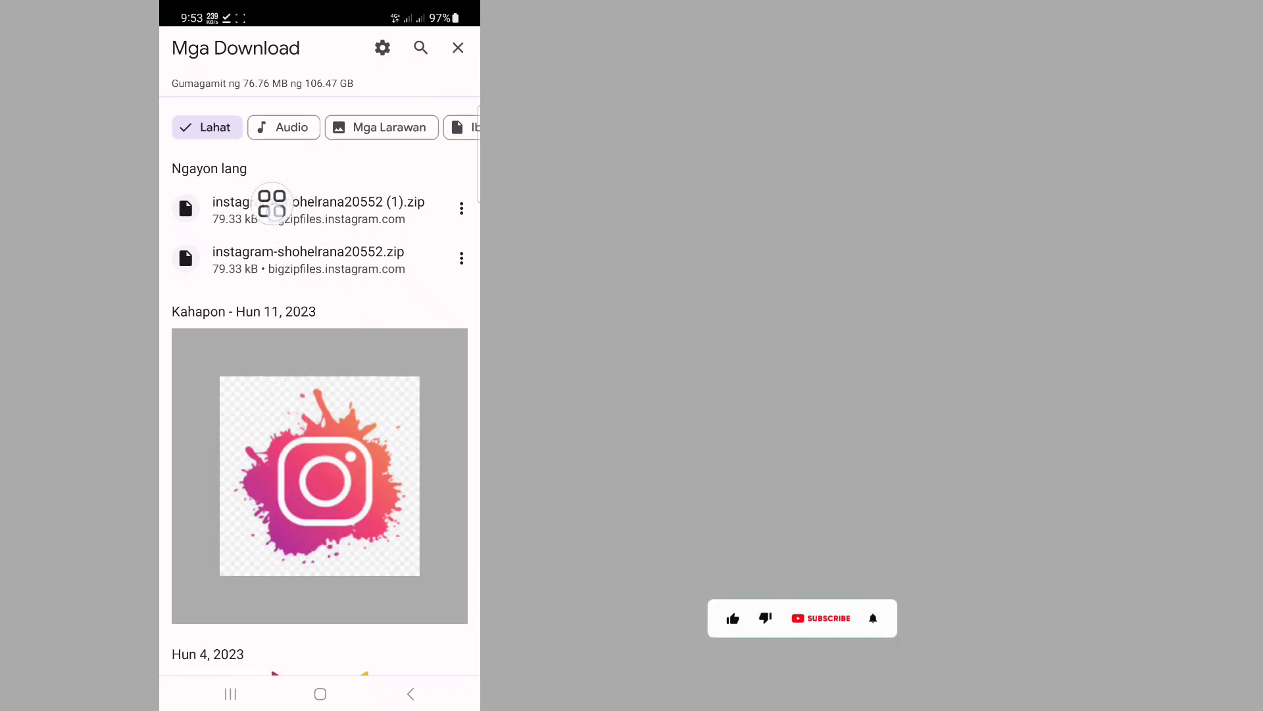
click(280, 258)
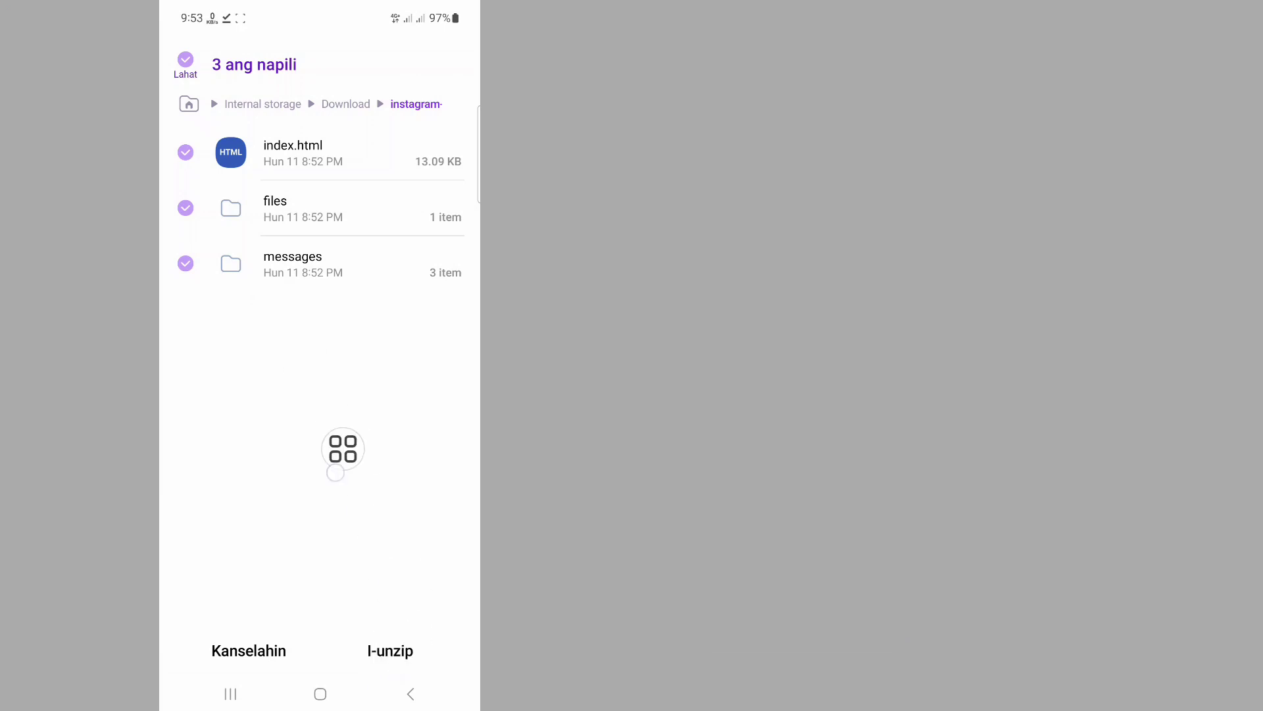
Unzip the archive into the suggested Download folder and open its messages folder
click(404, 651)
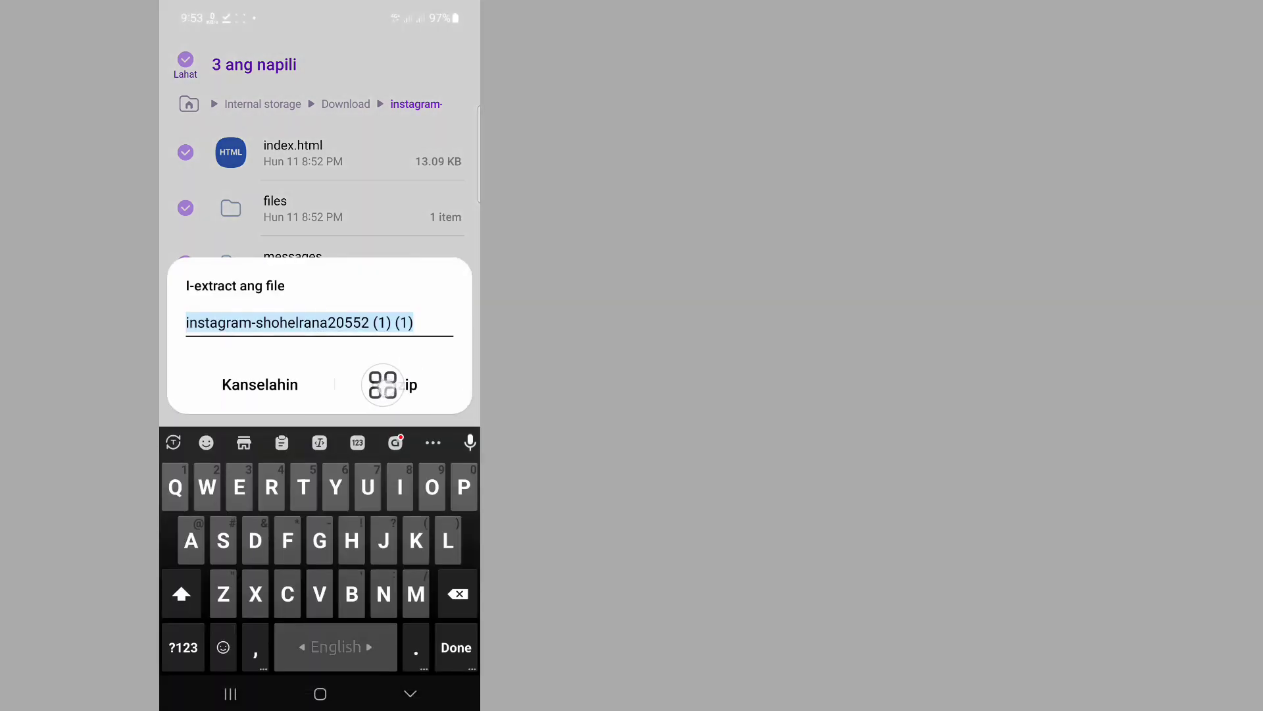
click(394, 385)
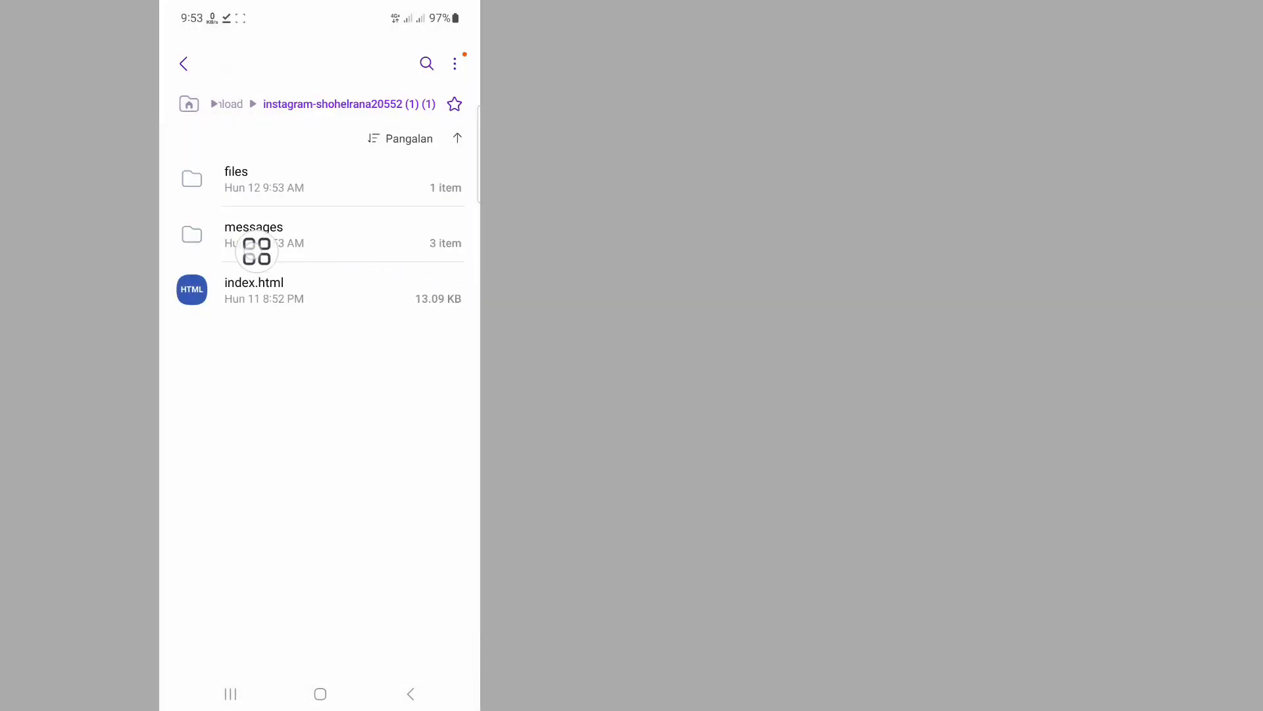
click(261, 234)
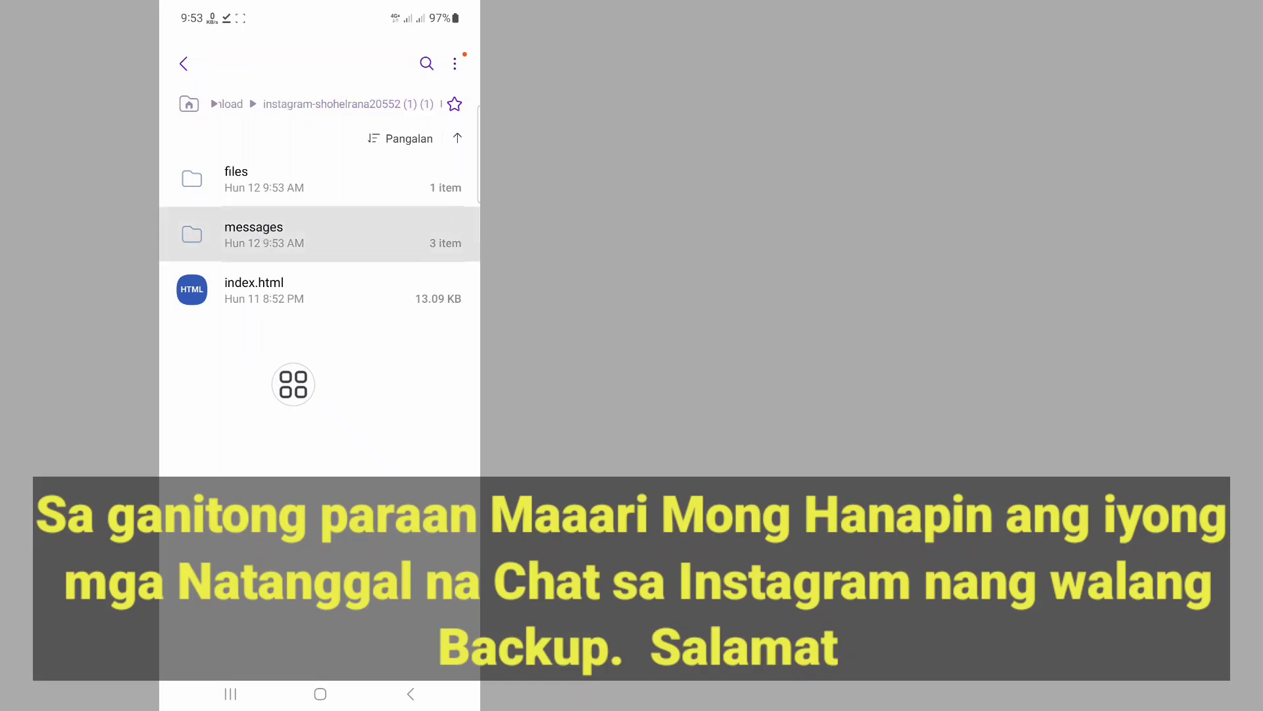